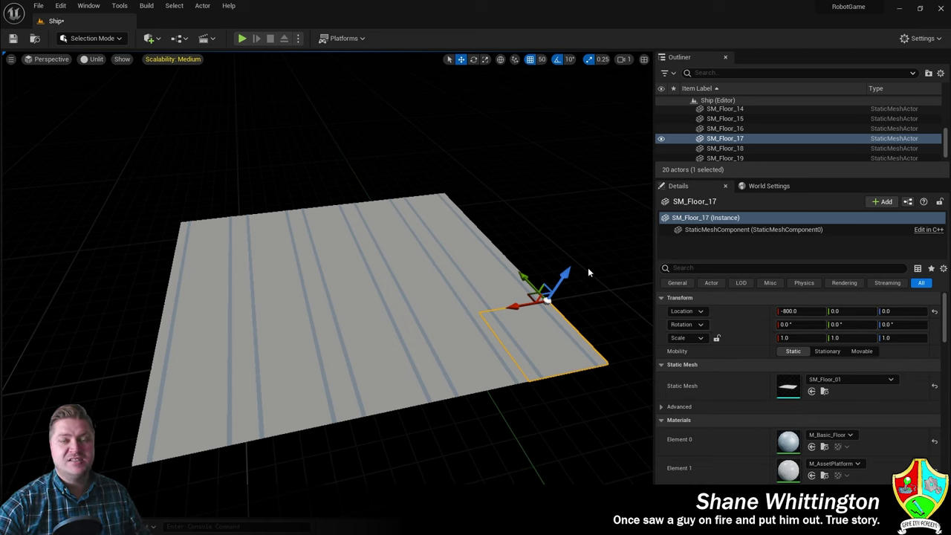
# Change the viewport view mode from Unlit to Lit.
pyautogui.click(93, 59)
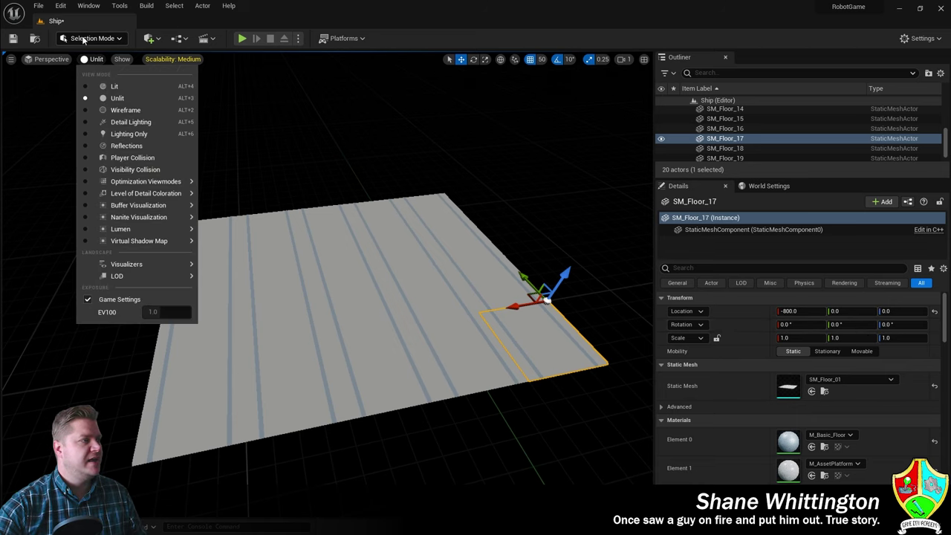
pyautogui.click(117, 86)
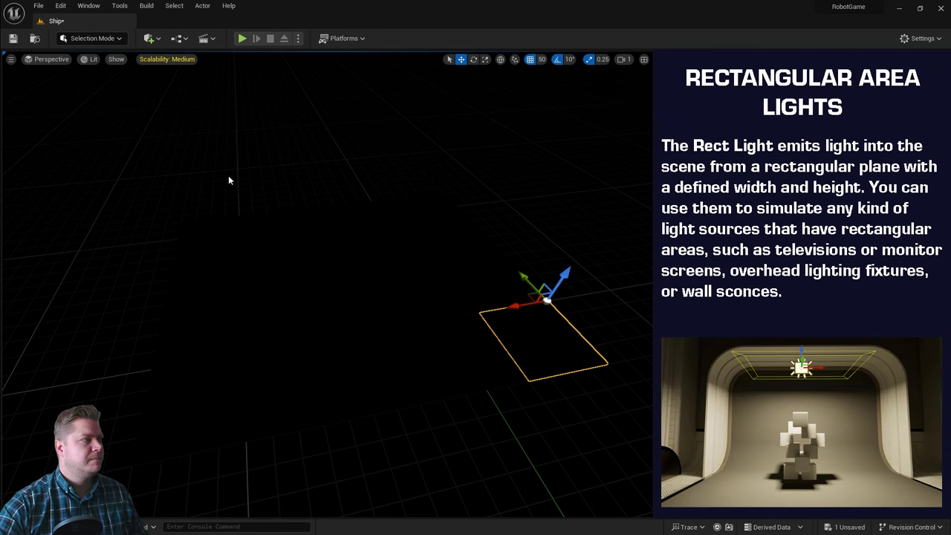
# Place a Rect Light from Quick Add > Lights, discarding two trial placements first.
pyautogui.click(156, 41)
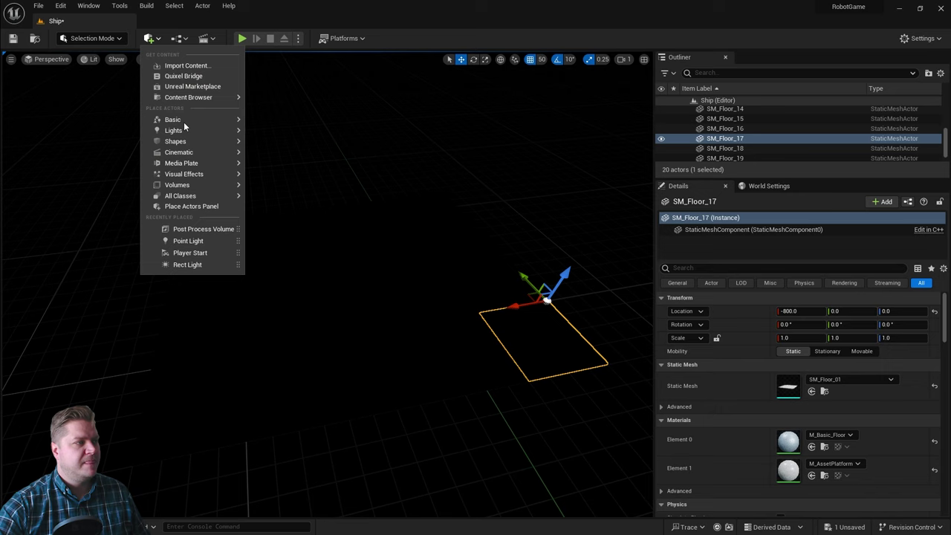
pyautogui.moveTo(180, 131)
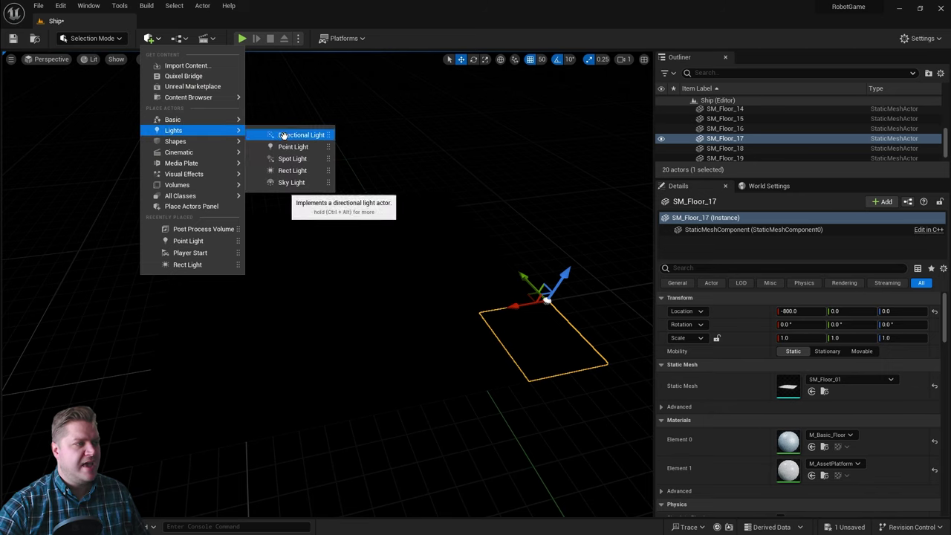
pyautogui.click(295, 172)
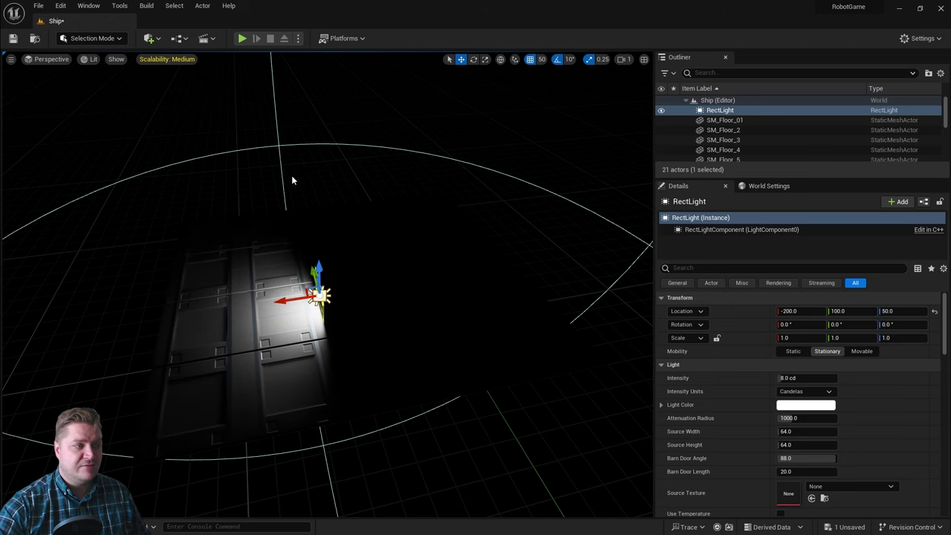
pyautogui.hotkey('ctrl', 'z')
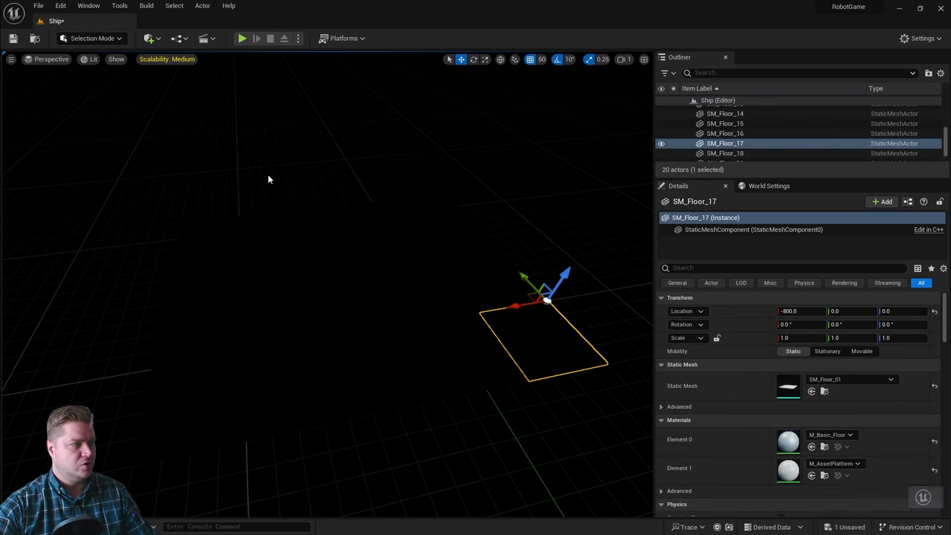
pyautogui.click(149, 38)
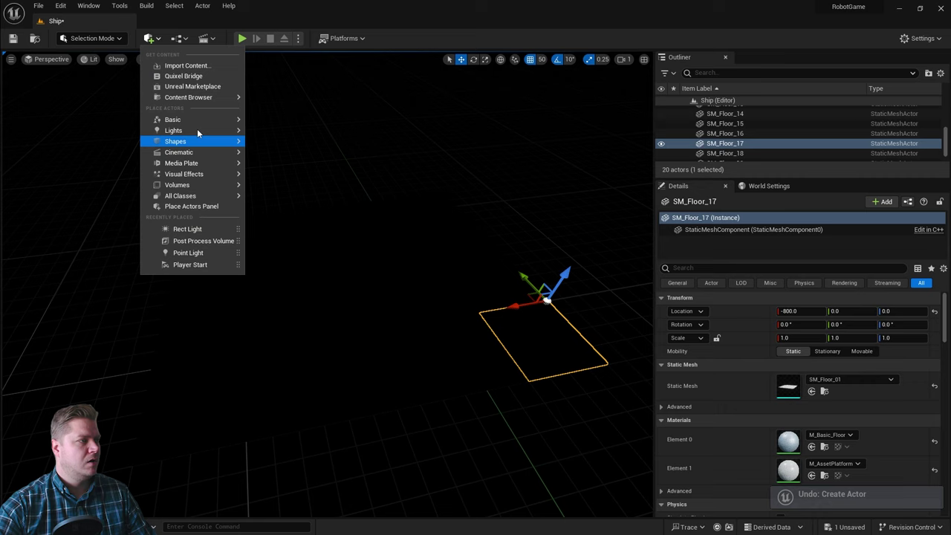
pyautogui.moveTo(200, 131)
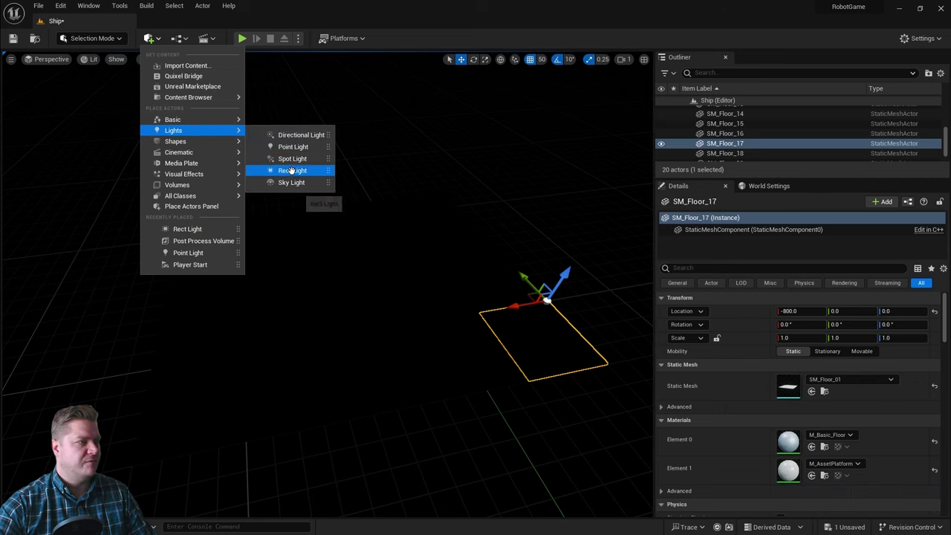
pyautogui.moveTo(292, 171); pyautogui.dragTo(380, 266)
pyautogui.press('Delete')
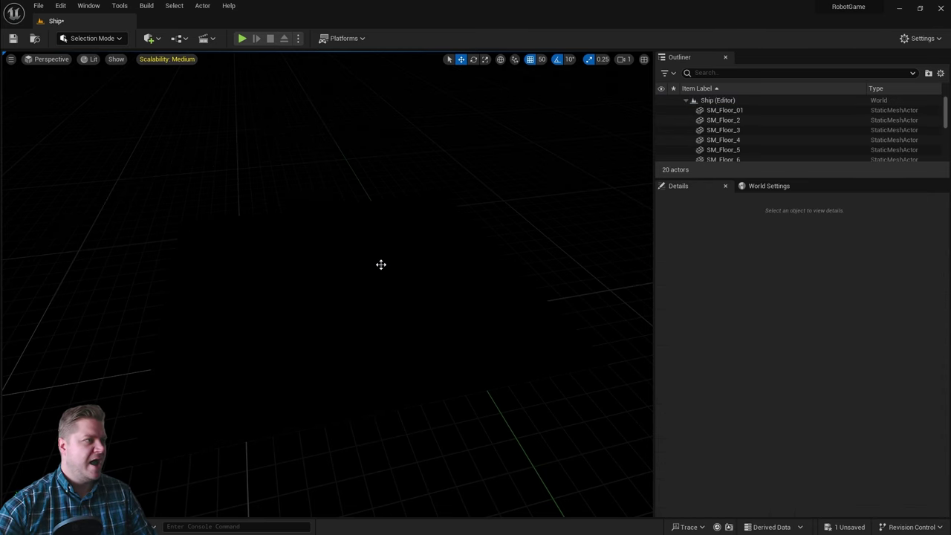
pyautogui.click(151, 39)
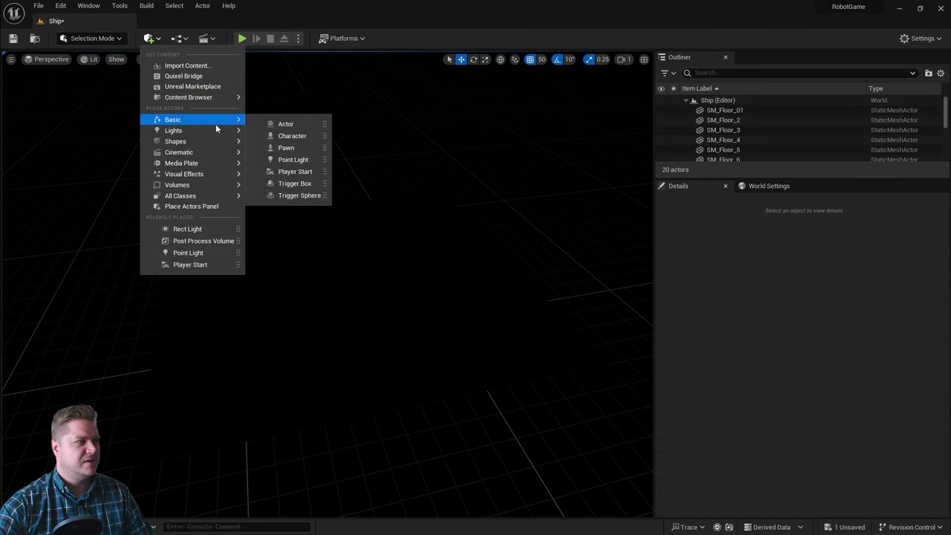
pyautogui.moveTo(213, 130)
pyautogui.click(298, 170)
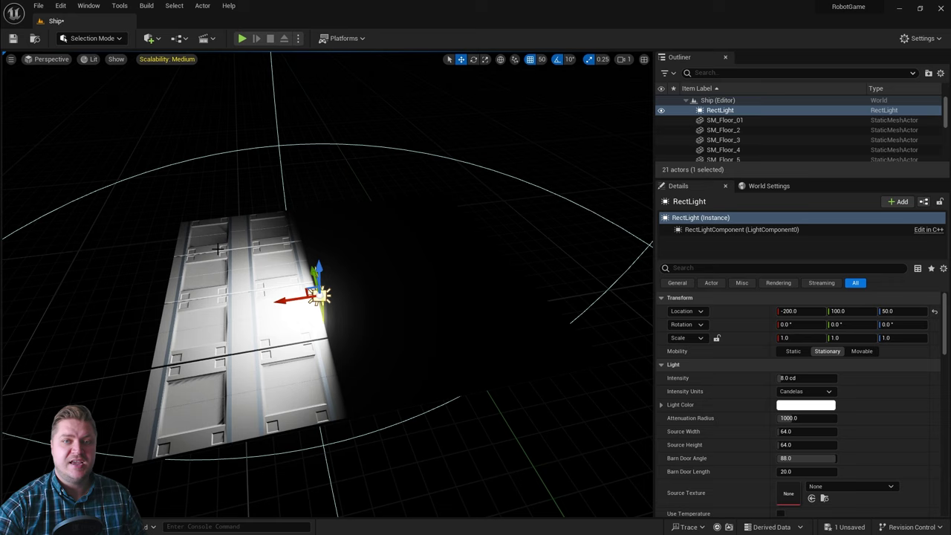
# Rotate the RectLight to -90 on Y so it faces straight down at the floor.
pyautogui.click(474, 61)
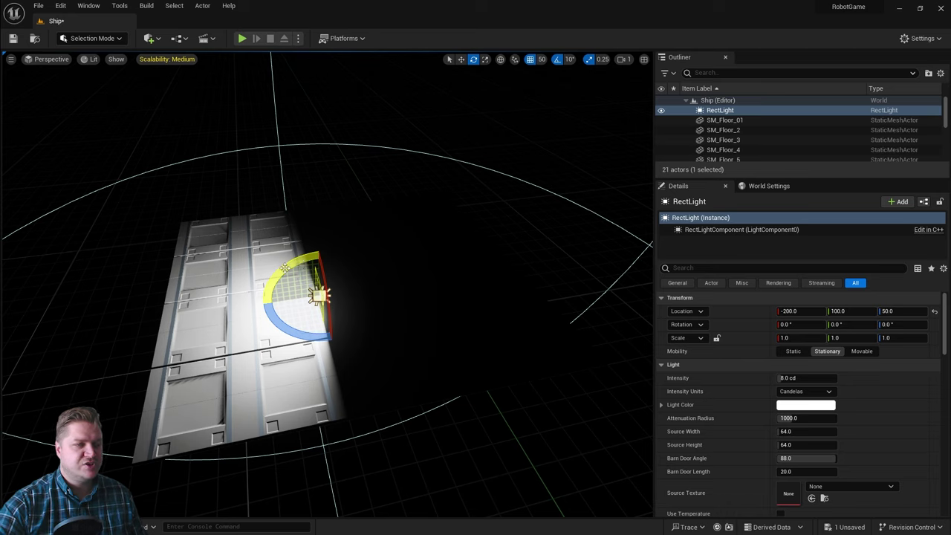
pyautogui.moveTo(305, 260); pyautogui.dragTo(292, 295)
pyautogui.moveTo(252, 326); pyautogui.dragTo(320, 343)
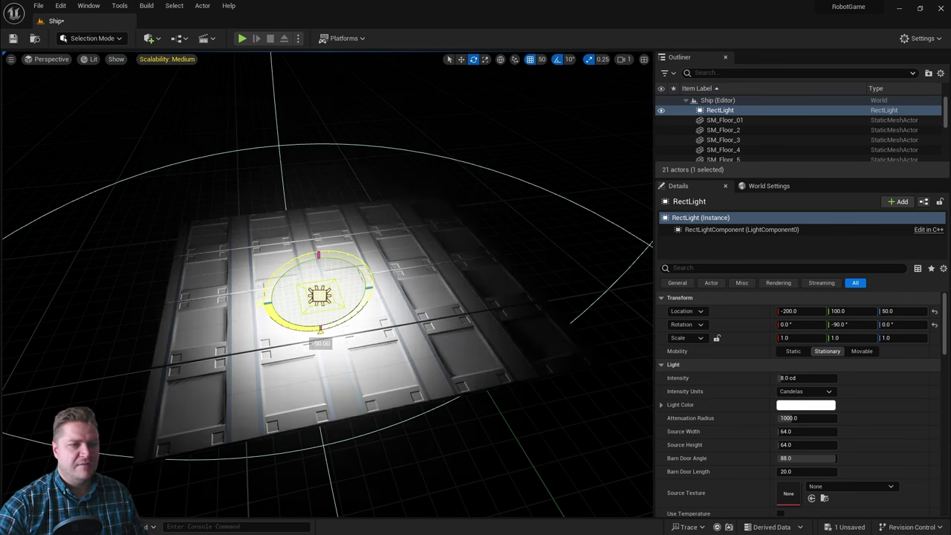
pyautogui.moveTo(320, 343); pyautogui.dragTo(320, 343)
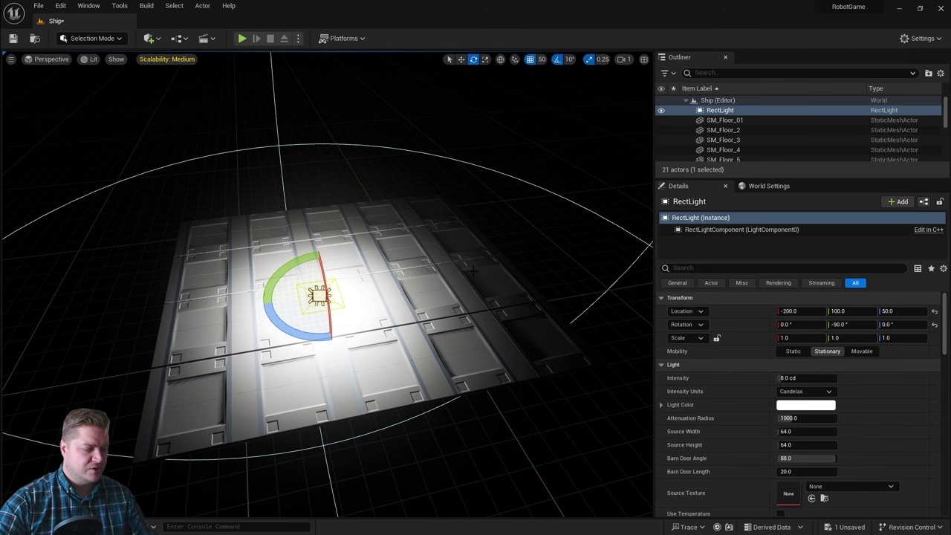
pyautogui.moveTo(473, 270); pyautogui.dragTo(461, 290, button='right')
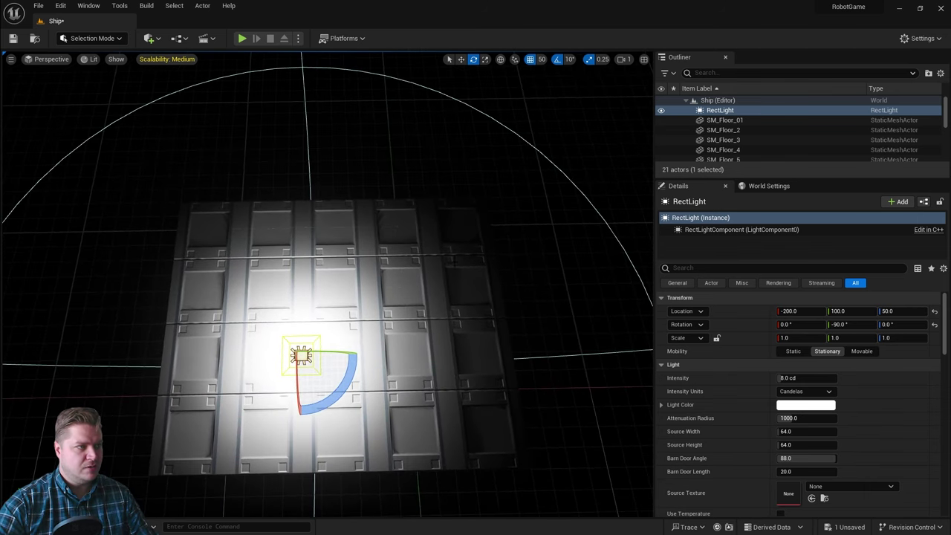
# Move the RectLight to location (-300, 200, 450), centred high above the floor.
pyautogui.click(461, 59)
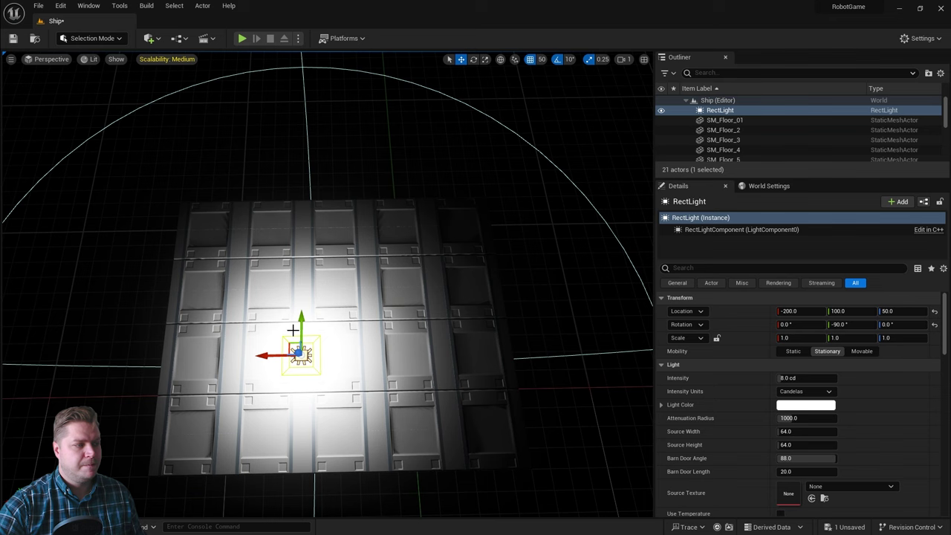
pyautogui.moveTo(293, 330); pyautogui.dragTo(328, 330)
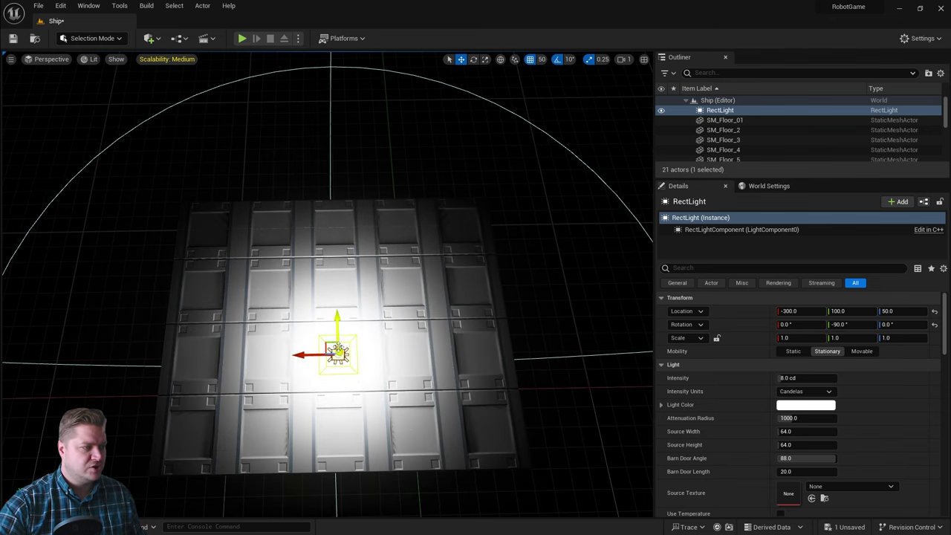
pyautogui.moveTo(328, 330); pyautogui.dragTo(453, 338, button='right')
pyautogui.moveTo(282, 260); pyautogui.dragTo(312, 297)
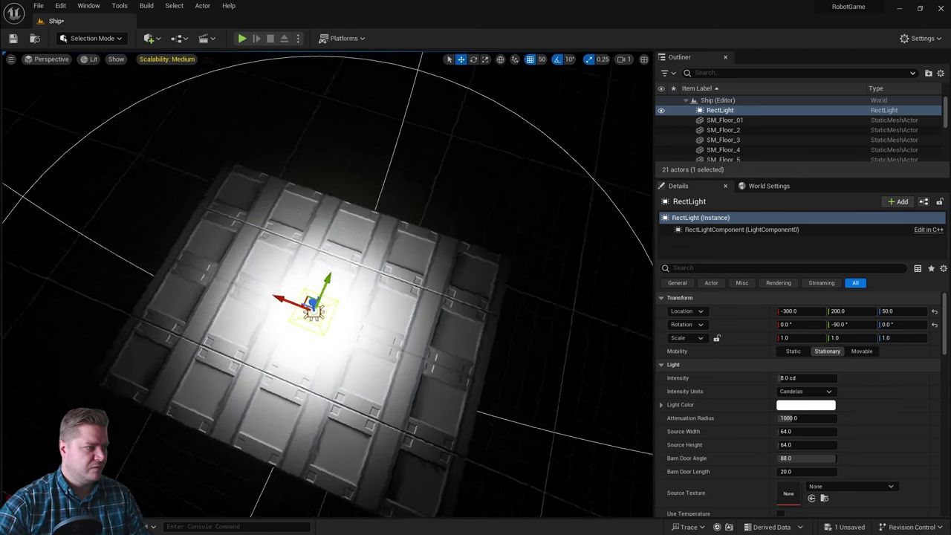
pyautogui.moveTo(453, 338); pyautogui.dragTo(298, 205, button='right')
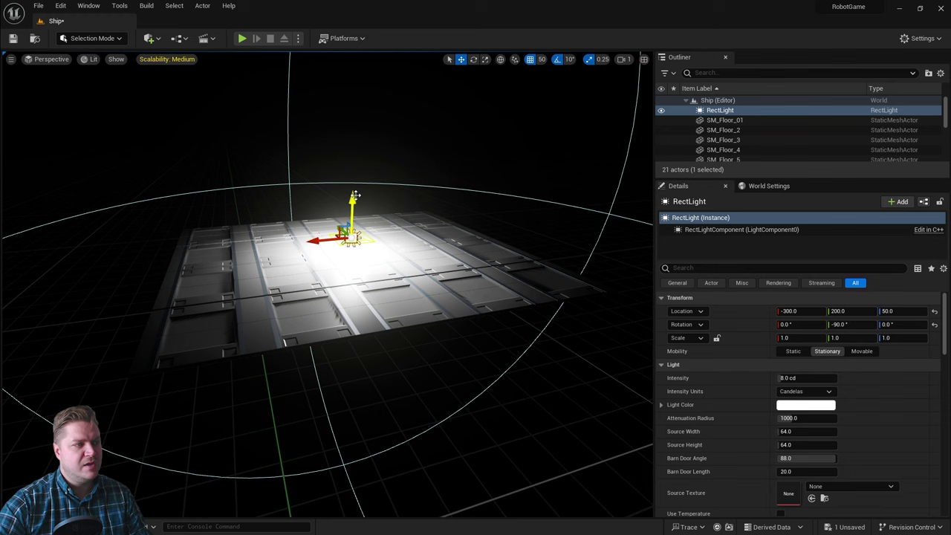
pyautogui.moveTo(355, 194); pyautogui.dragTo(347, 83)
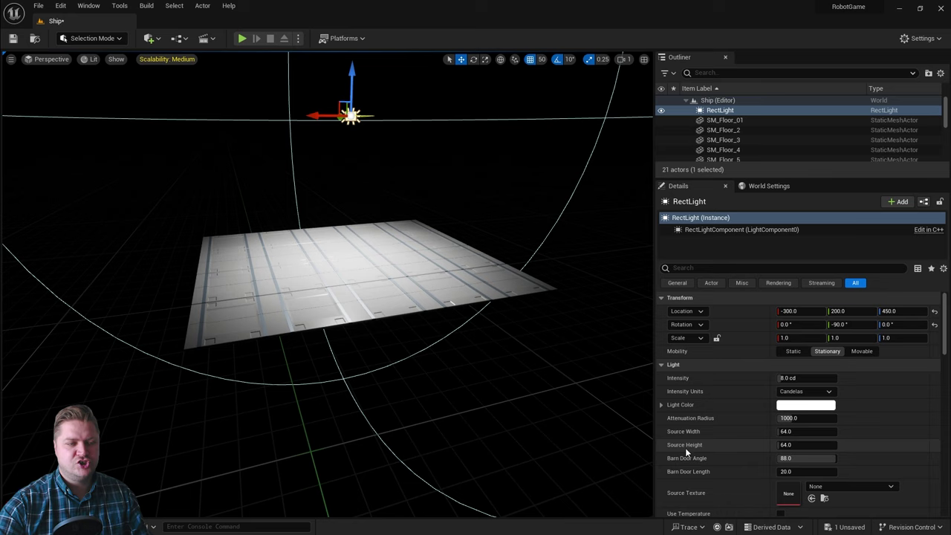
# Set Source Width and Source Height to 200, undoing an accidental drop in height.
pyautogui.click(792, 431)
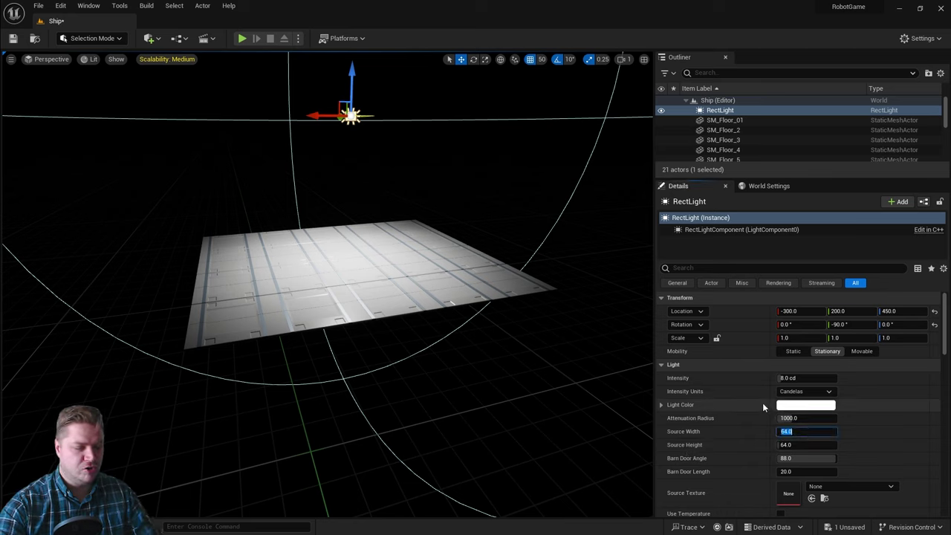
pyautogui.press('Tab')
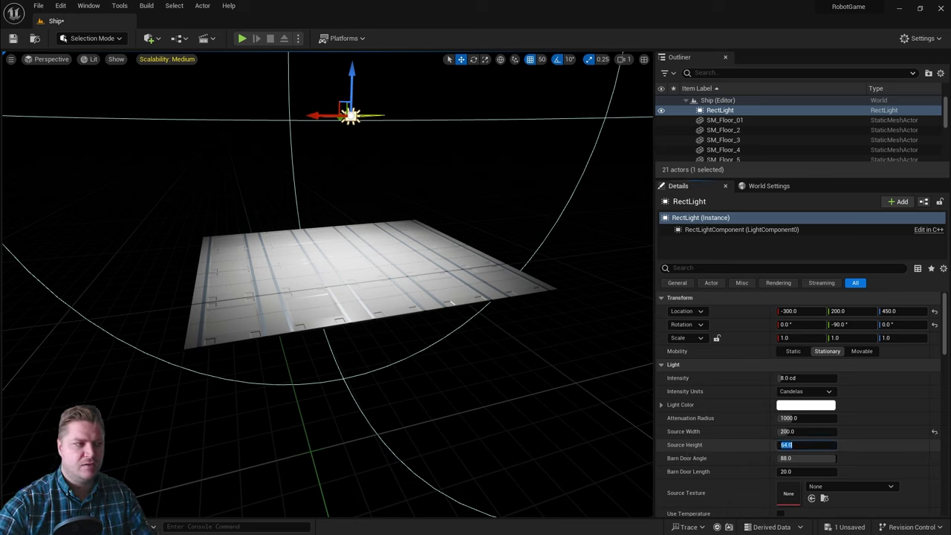
pyautogui.write('2')
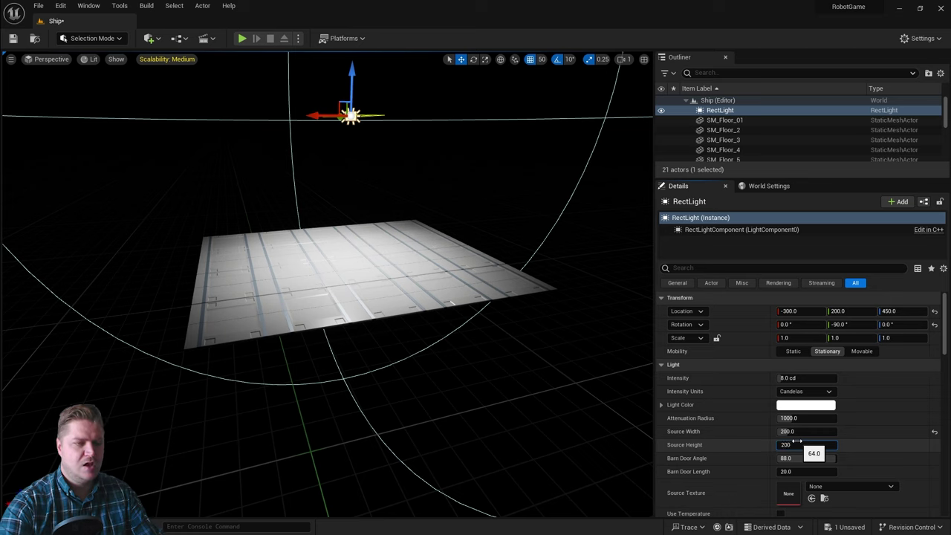
pyautogui.write('00')
pyautogui.press('Return')
pyautogui.moveTo(349, 76); pyautogui.dragTo(368, 98)
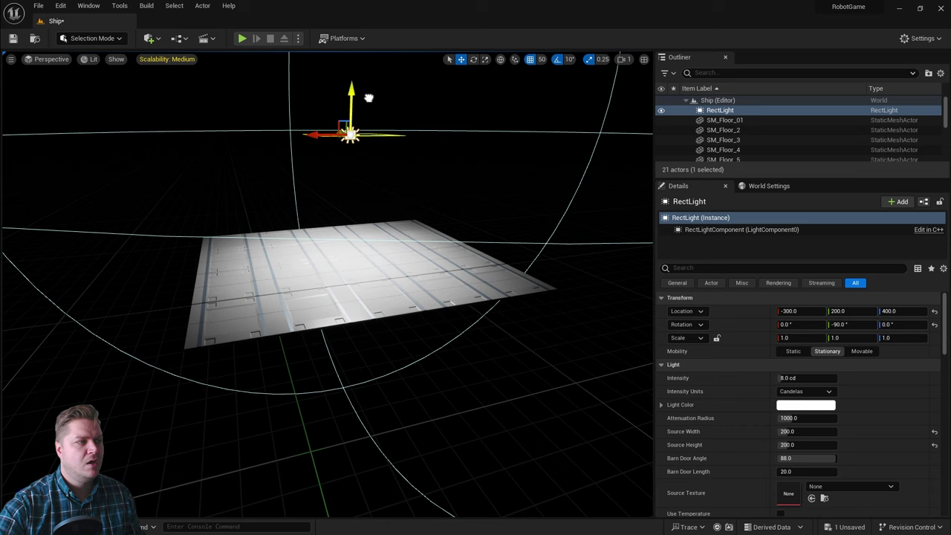
pyautogui.hotkey('ctrl', 'z')
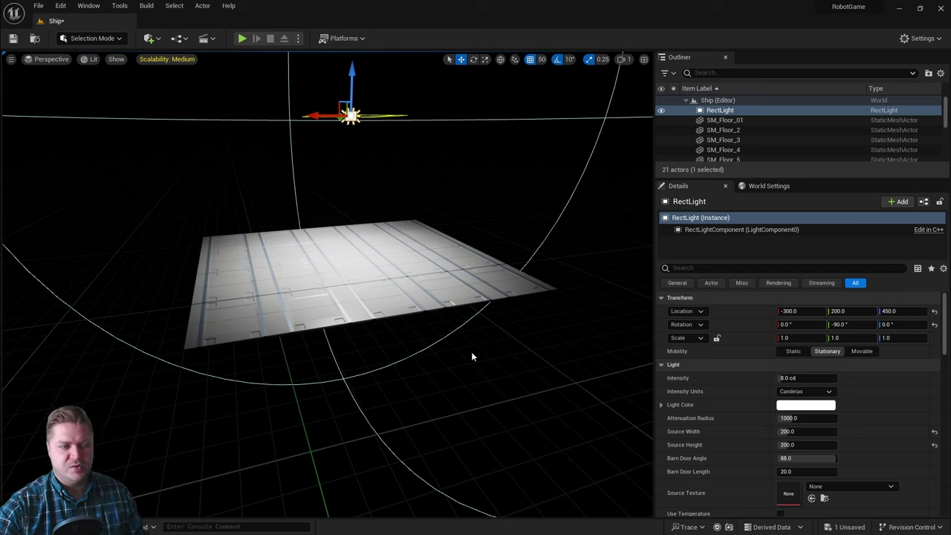
# Set the RectLight's Light Color to a pale blue in the Color Picker.
pyautogui.click(812, 407)
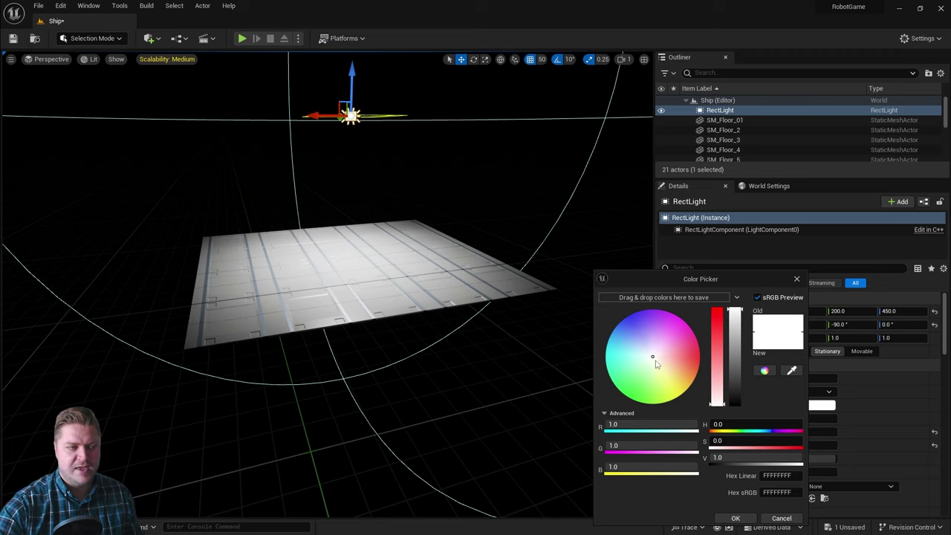
pyautogui.moveTo(652, 359)
pyautogui.mouseDown()
pyautogui.moveTo(645, 320)
pyautogui.moveTo(590, 385)
pyautogui.moveTo(696, 335)
pyautogui.moveTo(641, 368)
pyautogui.moveTo(661, 361)
pyautogui.moveTo(627, 308)
pyautogui.moveTo(647, 310)
pyautogui.moveTo(651, 354)
pyautogui.moveTo(627, 346)
pyautogui.moveTo(647, 355)
pyautogui.moveTo(616, 357)
pyautogui.moveTo(656, 356)
pyautogui.moveTo(642, 351)
pyautogui.mouseUp()
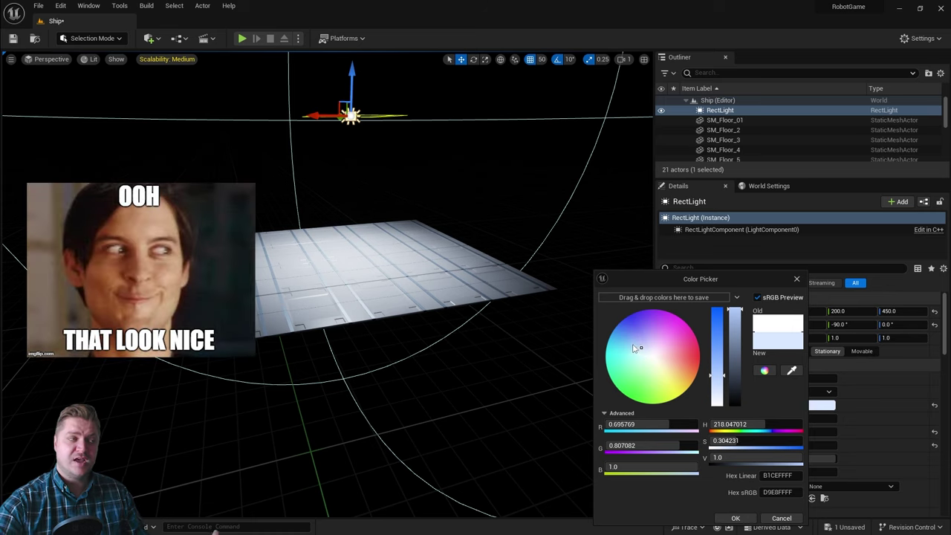
pyautogui.click(735, 518)
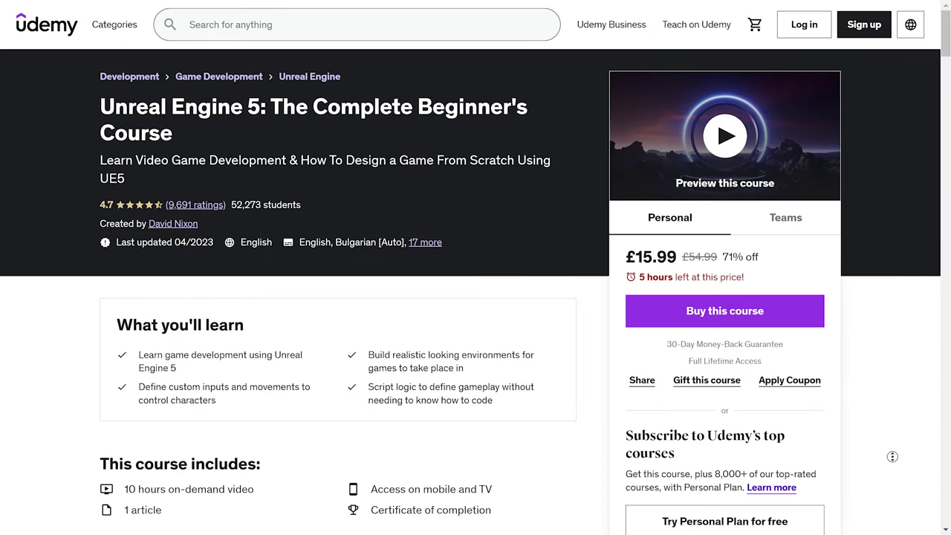
# Scroll down the Udemy course page to the Course content section.
pyautogui.scroll(-2, 893, 475)
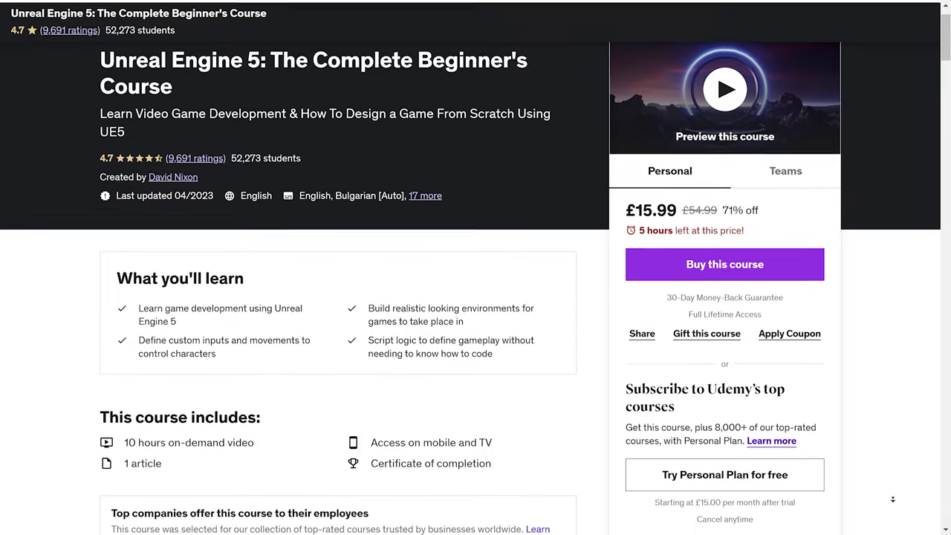
pyautogui.scroll(-2, 893, 499)
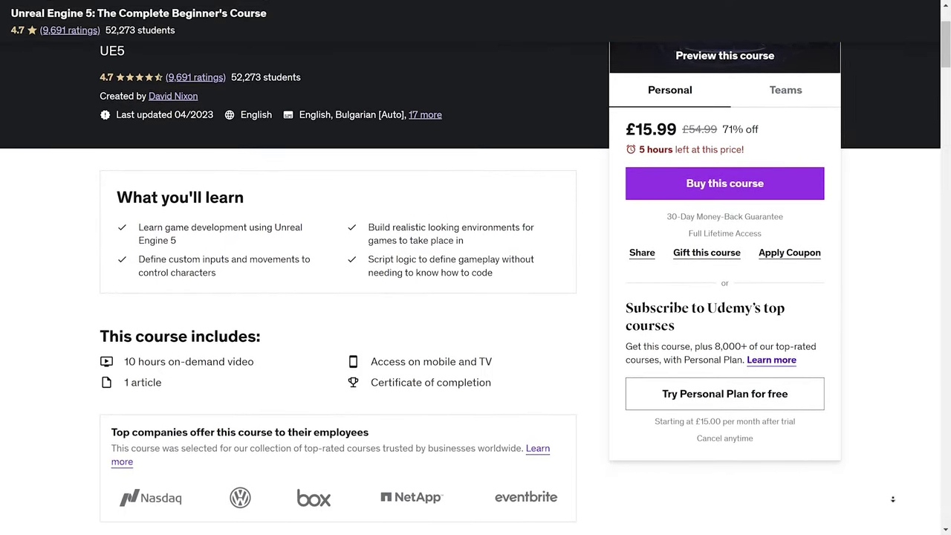
pyautogui.scroll(-2, 892, 500)
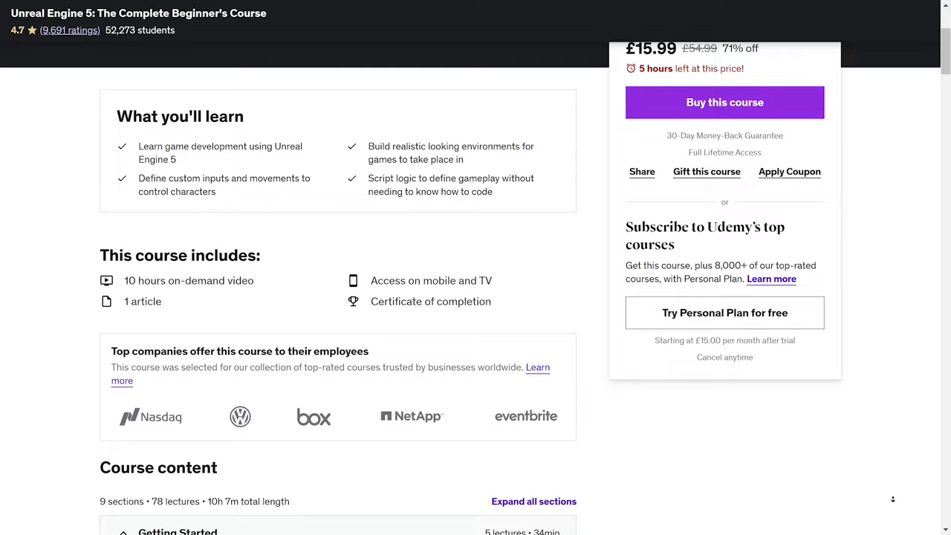
pyautogui.scroll(-2, 893, 499)
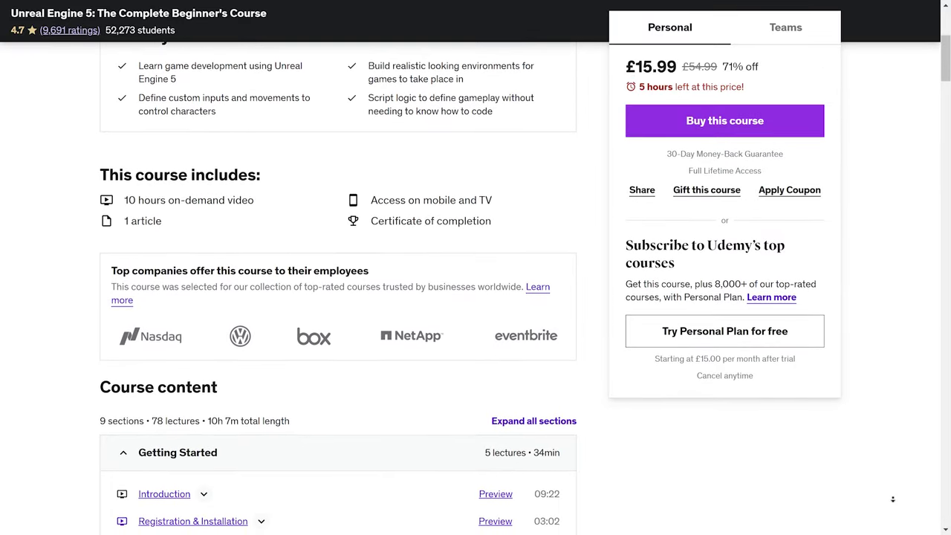
pyautogui.scroll(-1, 893, 500)
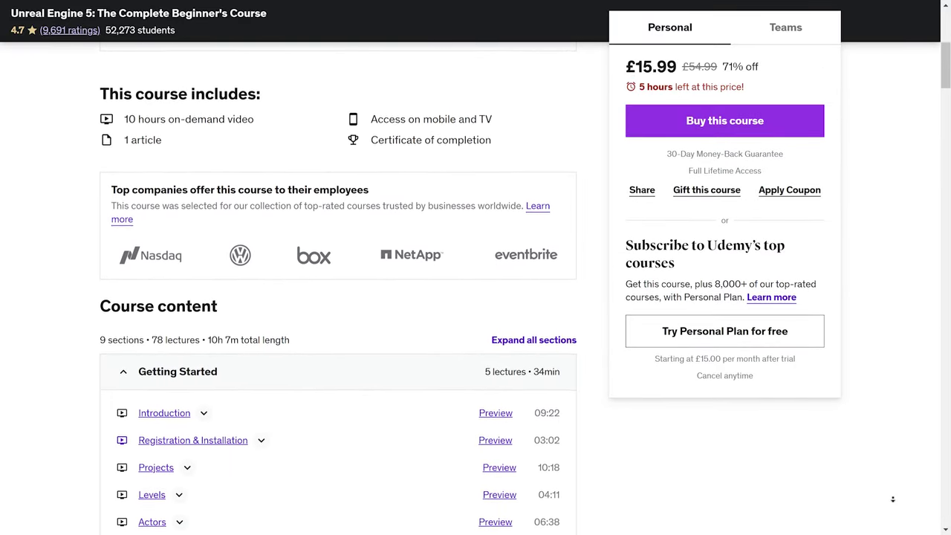
pyautogui.scroll(-1, 893, 499)
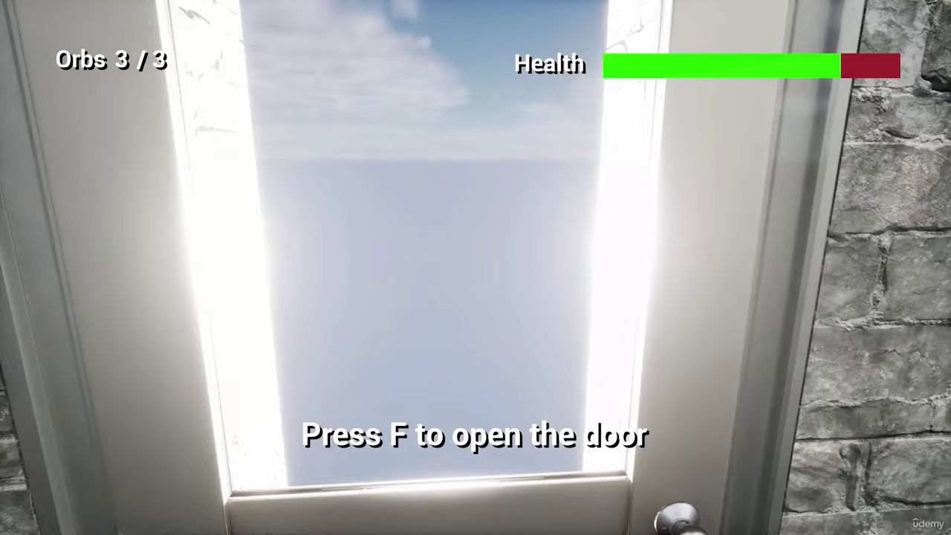
# Open the maze's exit door with F and walk forward through it.
pyautogui.press('f')
pyautogui.press('w')
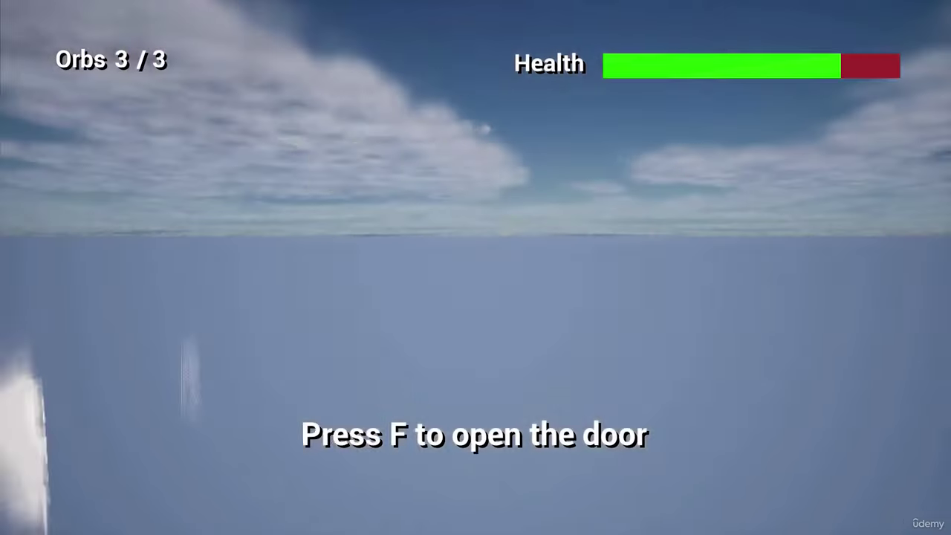